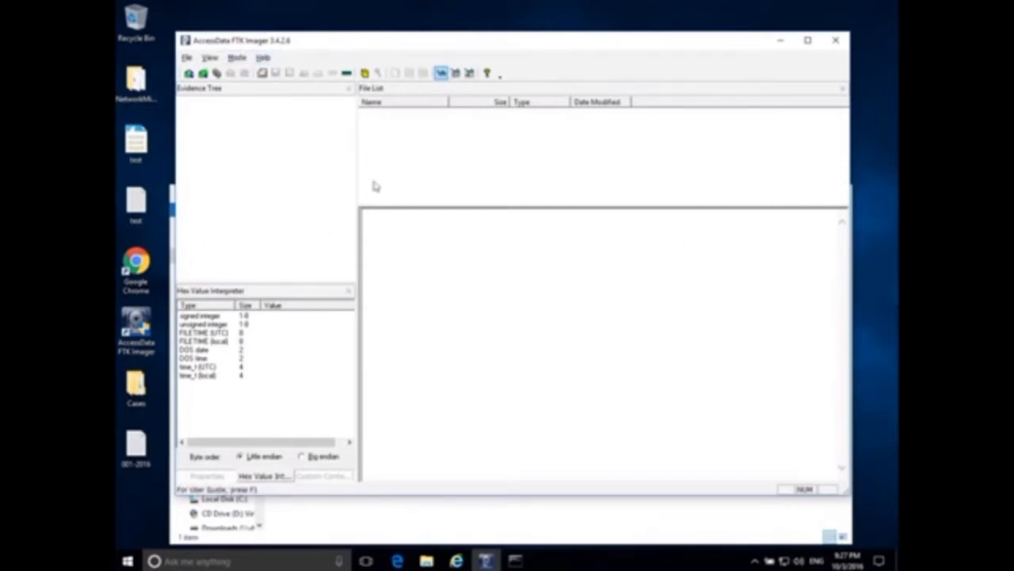
- Start a memory capture and browse its destination to the Cases\001\Images folder
left_click(186, 58)
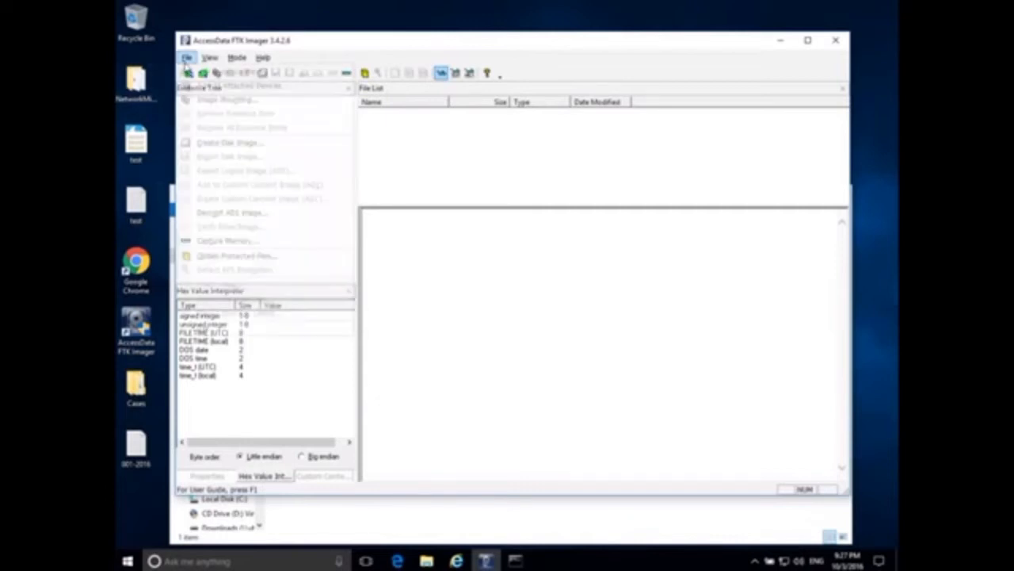
left_click(225, 241)
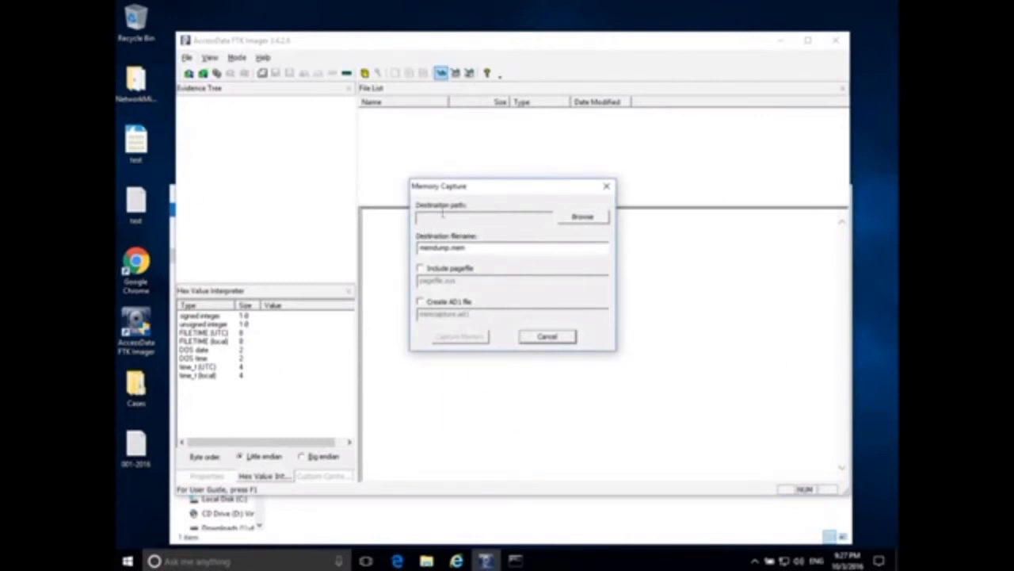
left_click(588, 218)
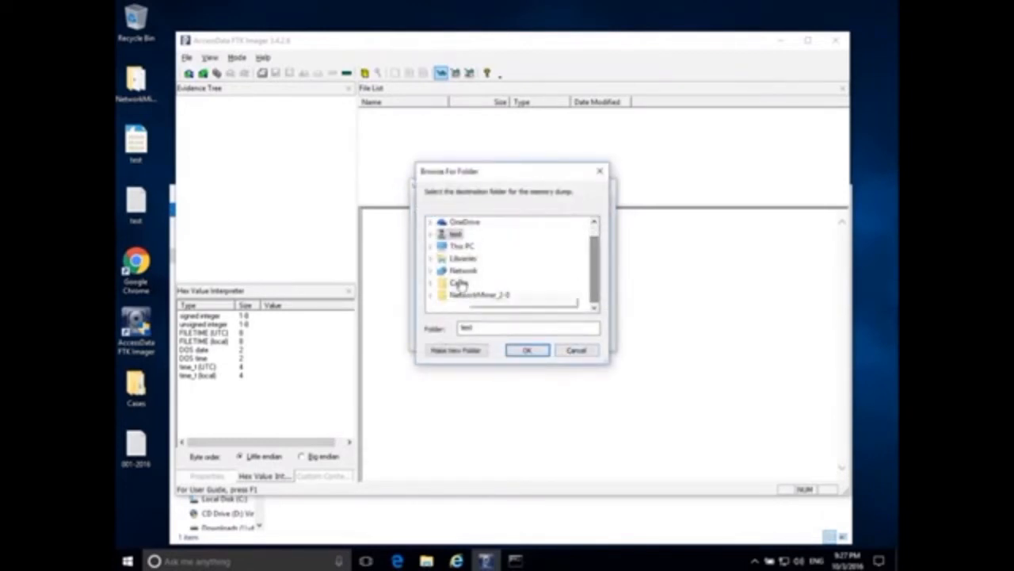
left_click(459, 294)
left_click_drag(591, 250, 590, 277)
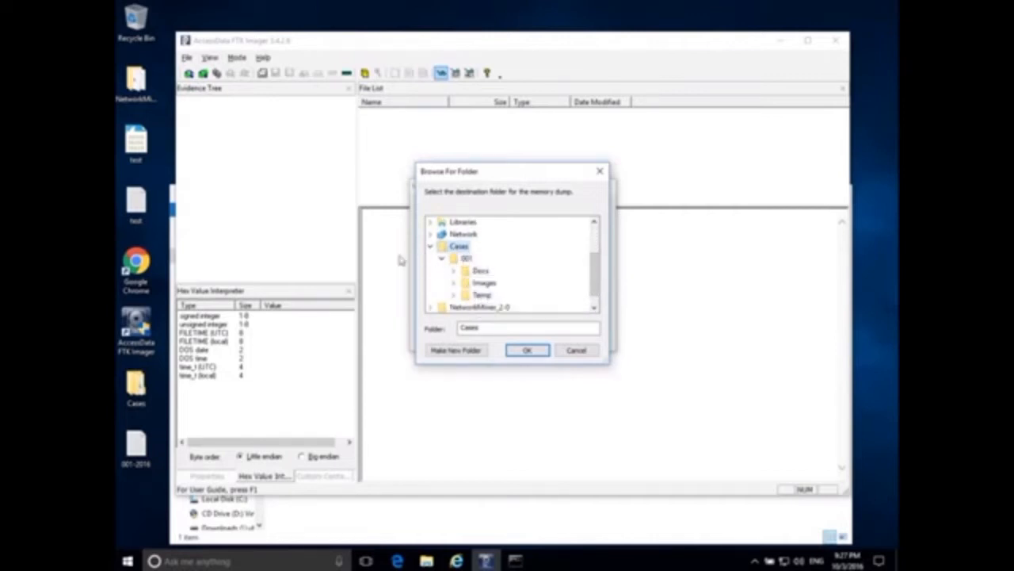
left_click(464, 259)
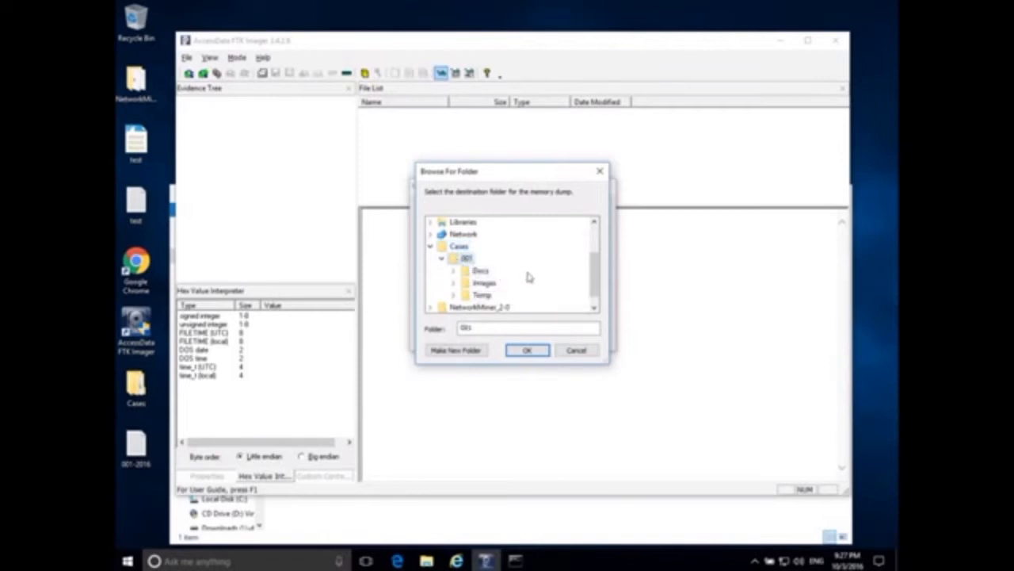
left_click(483, 283)
left_click(453, 283)
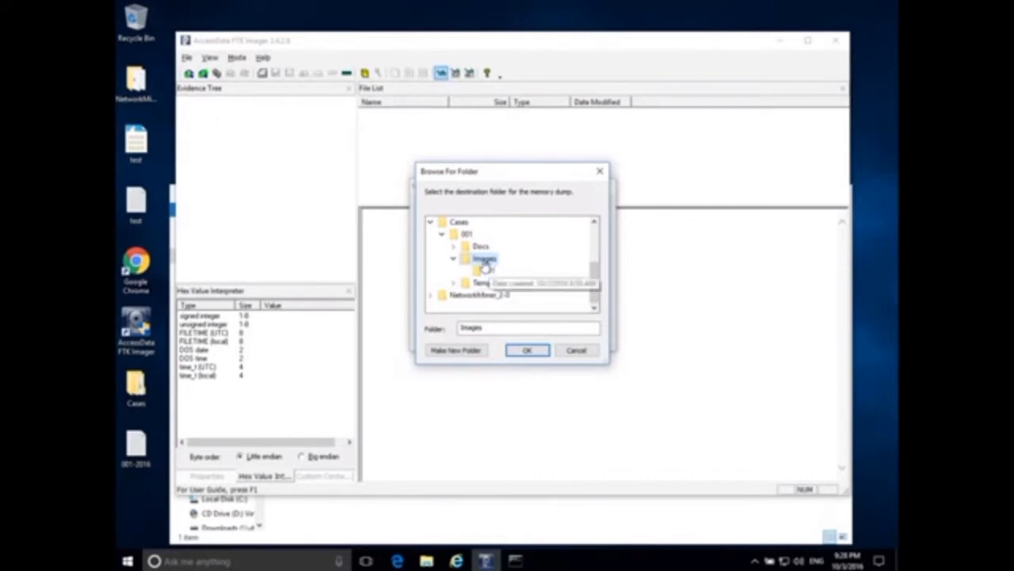
- Create a new folder named 002 under Images and accept it as the dump destination
left_click(478, 350)
type("002")
key("Return")
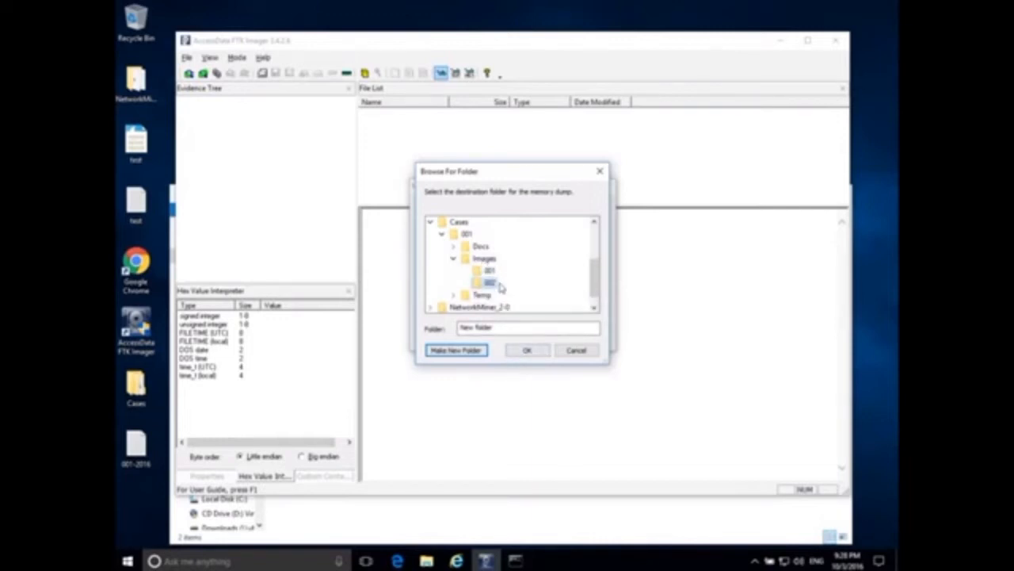
left_click(531, 354)
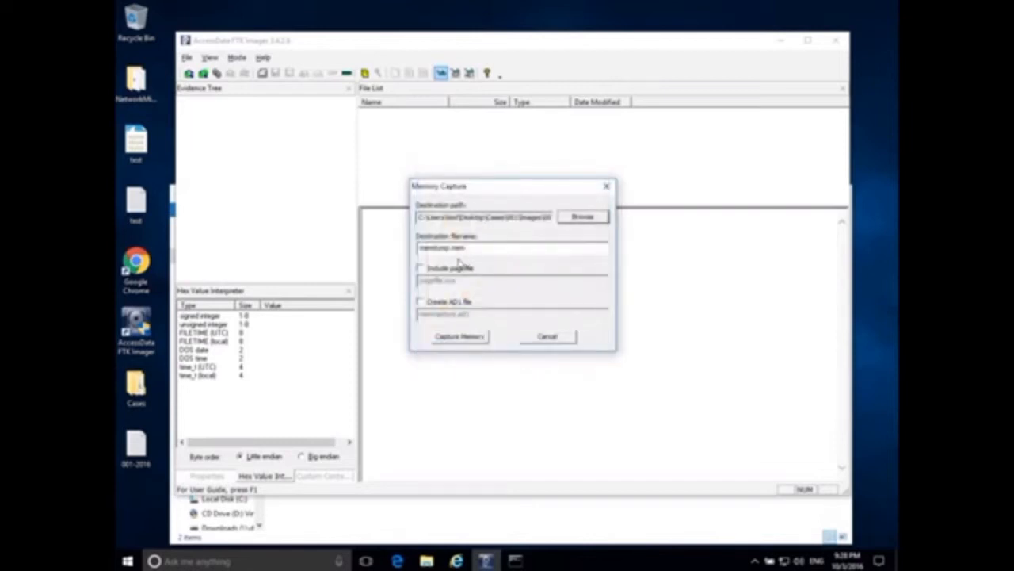
- Replace memdump with Win10x64 so the destination filename becomes Win10x64.mem
left_click(450, 247)
left_click_drag(450, 247, 404, 248)
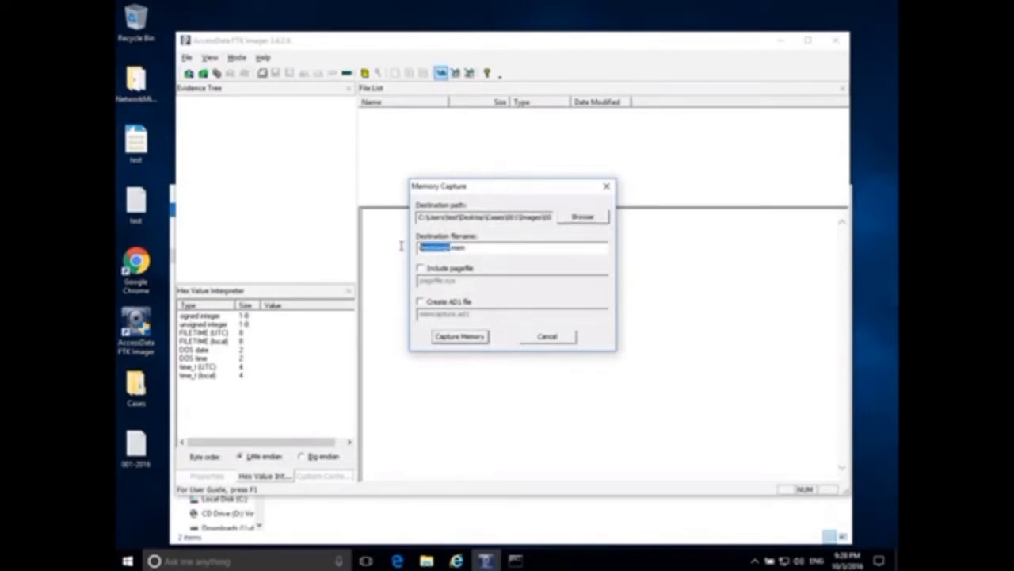
key("BackSpace")
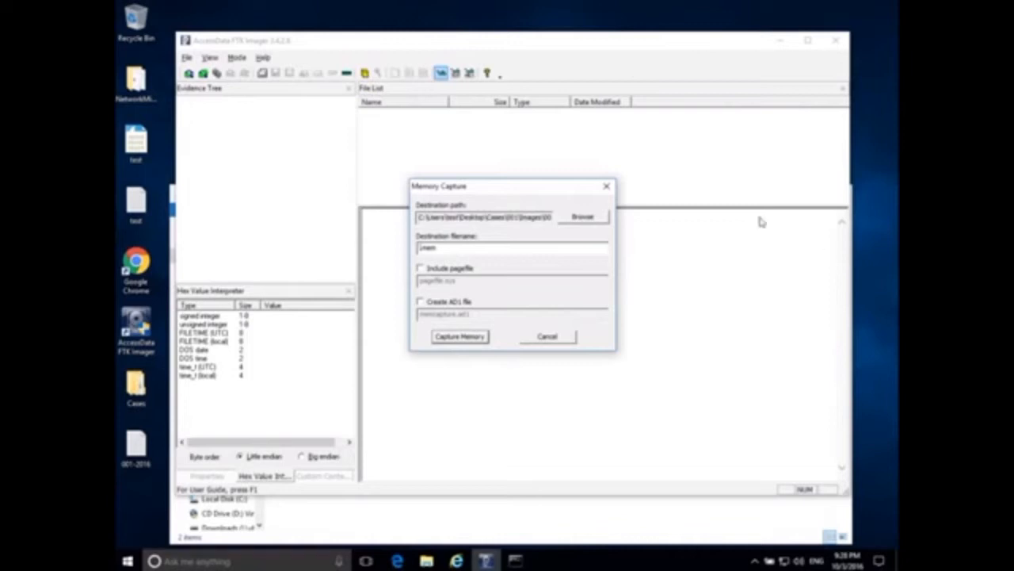
type("Win10x64")
key("BackSpace")
type("x64")
right_click(127, 561)
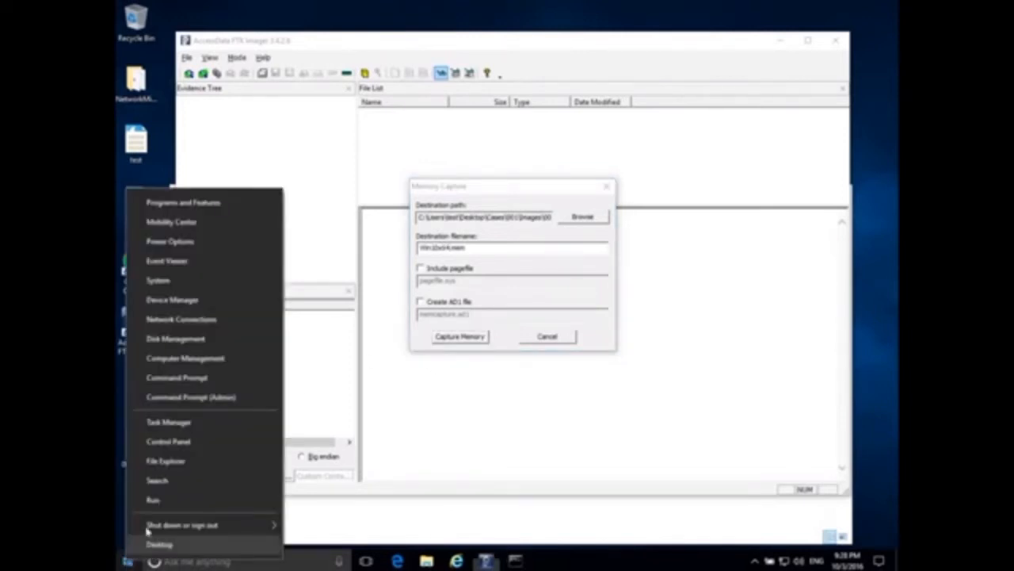
left_click(150, 281)
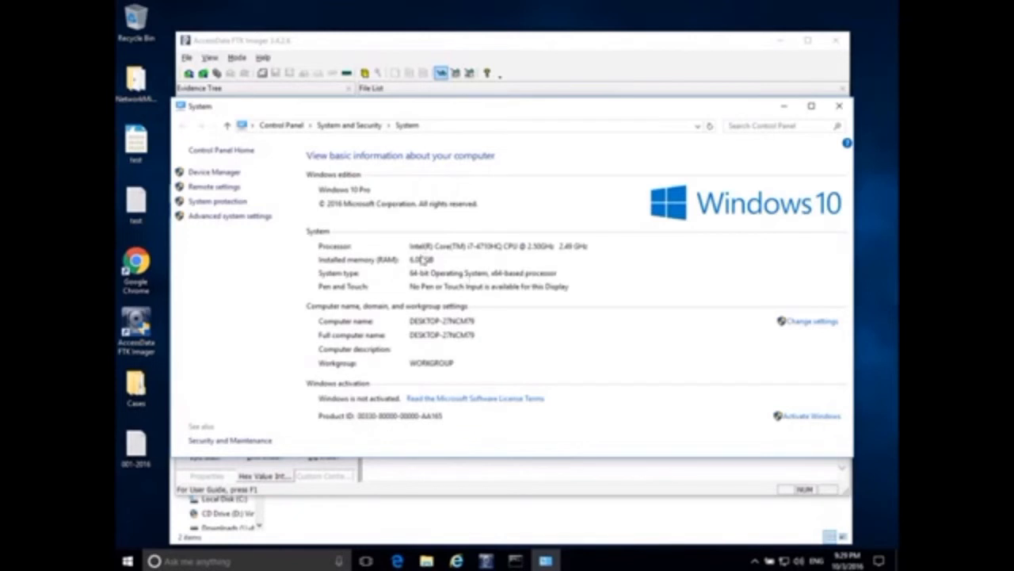
left_click(838, 107)
- Insert Pro after Win10 and GB before .mem in the dump filename
left_click(437, 248)
type("Pro64.mem")
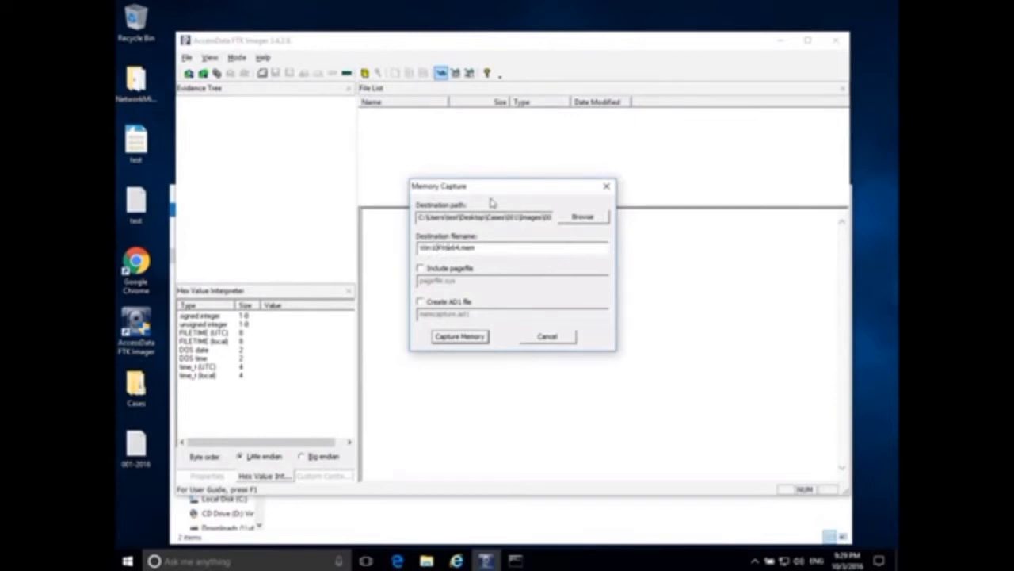
key("Right")
key("Right")
type("GB")
- Start the RAM capture, then bring the Cases\001\Images Explorer window forward
left_click(461, 336)
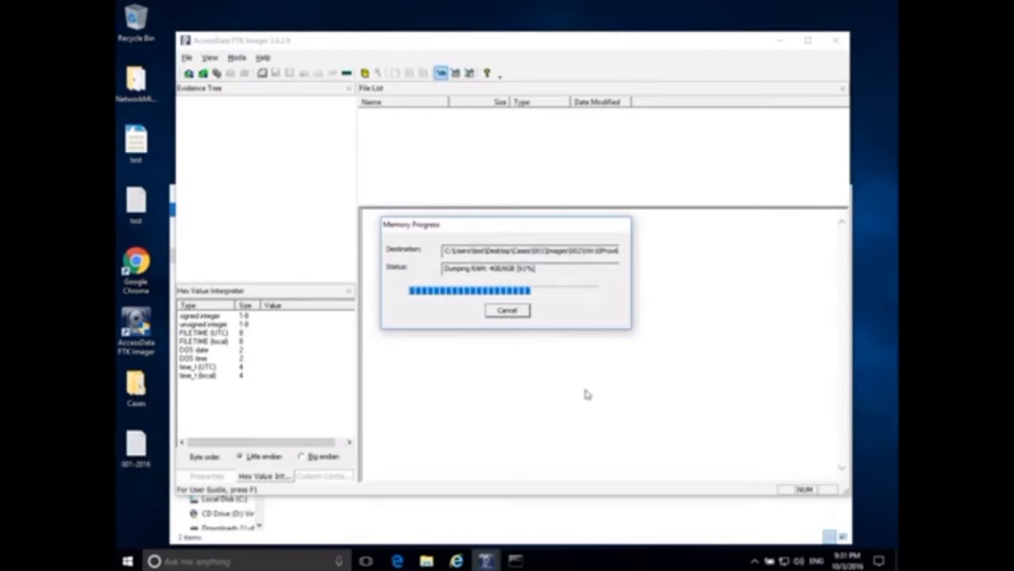
left_click(582, 506)
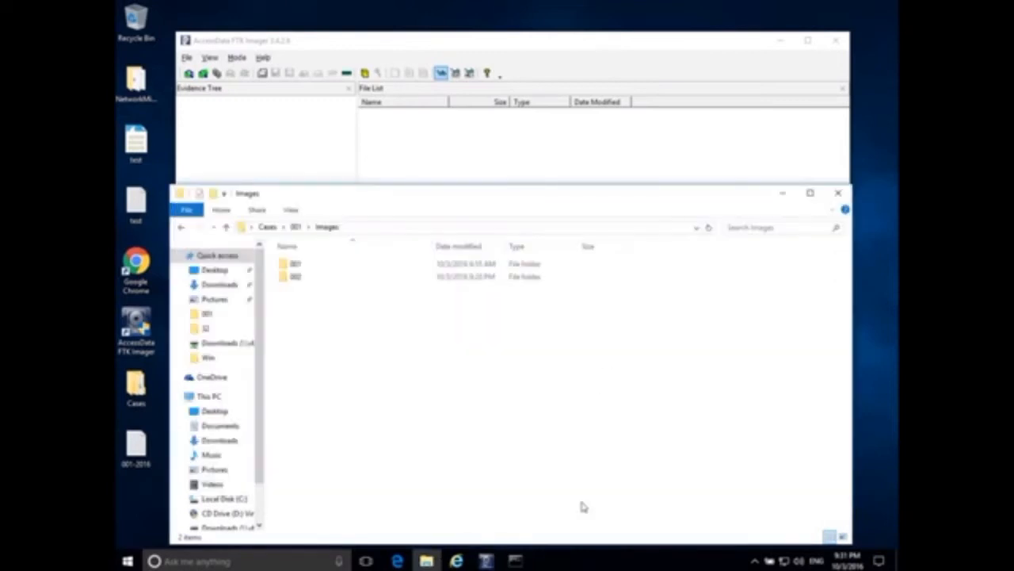
- Open folder 002 to check the Win10Pro64-6GB.mem dump, then switch back to FTK Imager
double_click(299, 278)
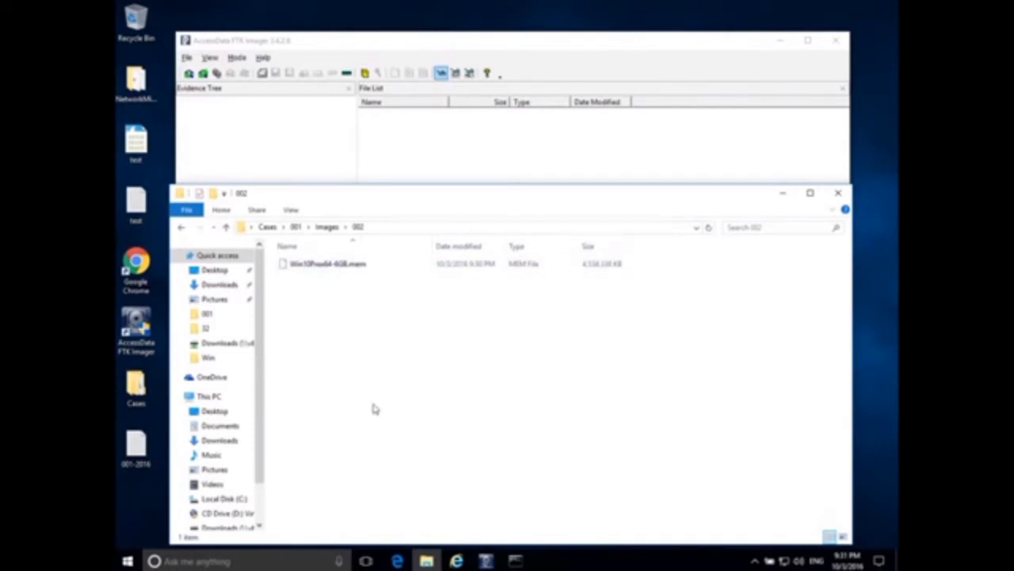
left_click(571, 57)
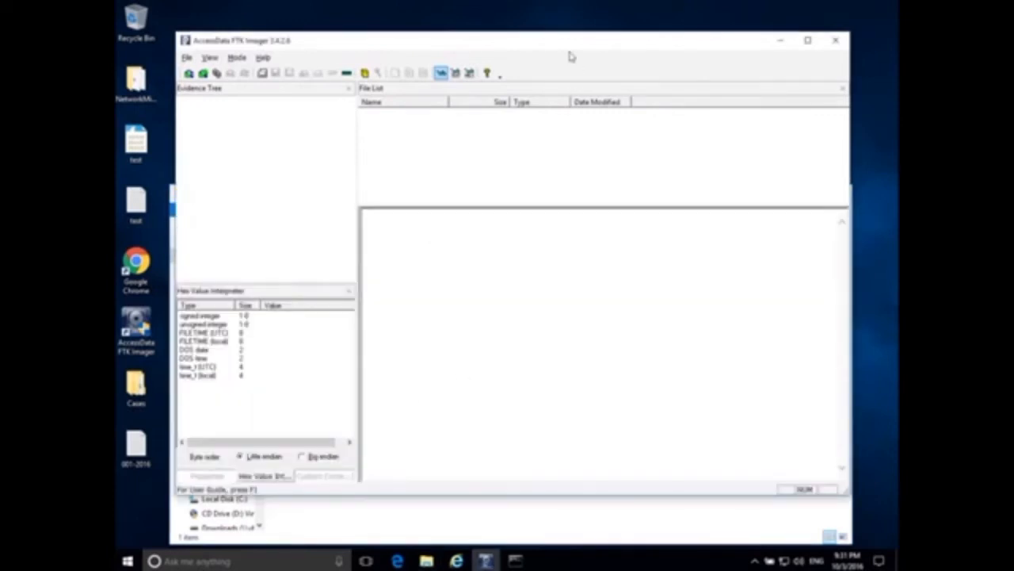
- Reopen Memory Progress, close it after the capture succeeds, and minimize FTK Imager
left_click(485, 559)
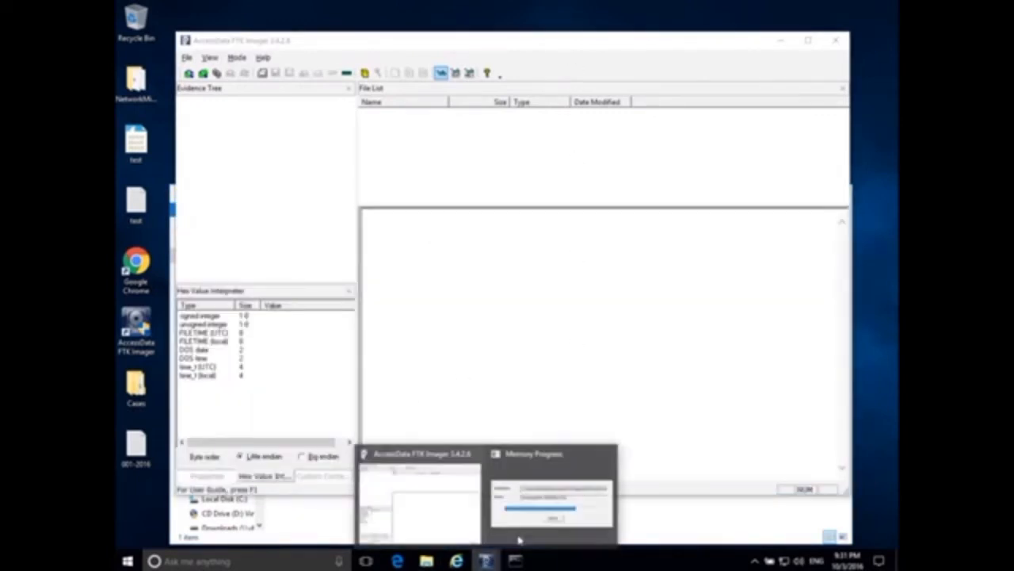
left_click(526, 512)
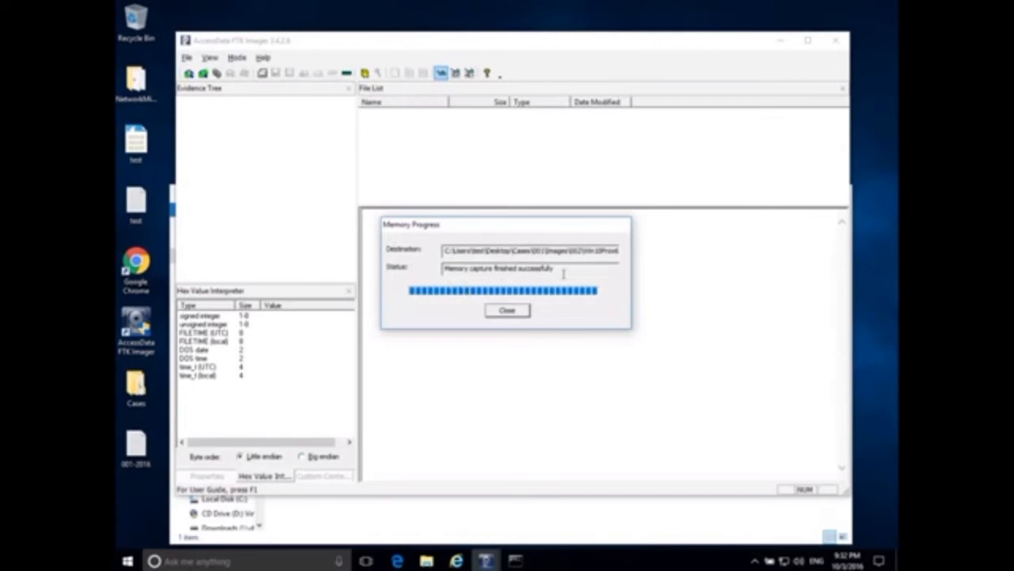
left_click(519, 311)
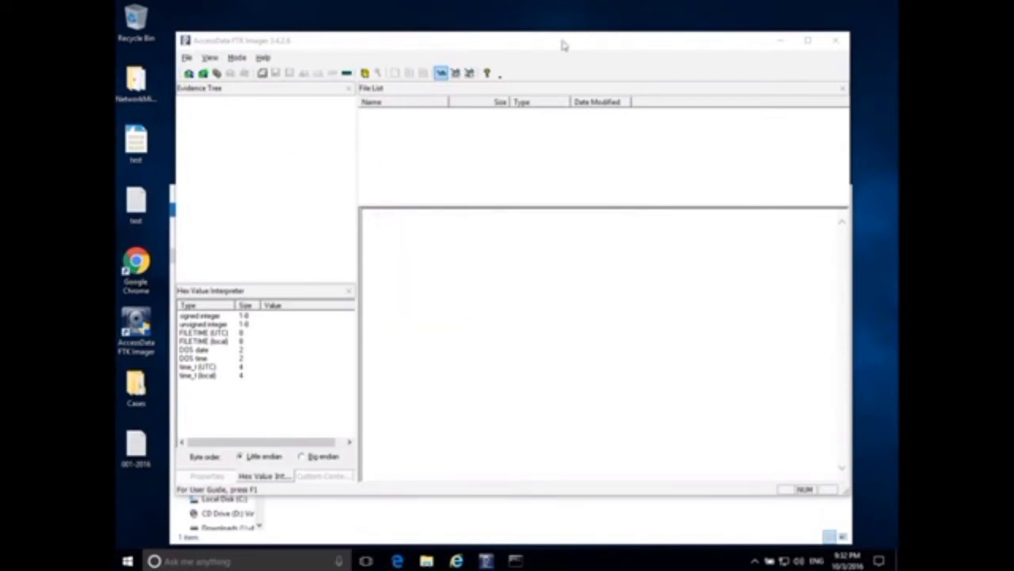
left_click(787, 43)
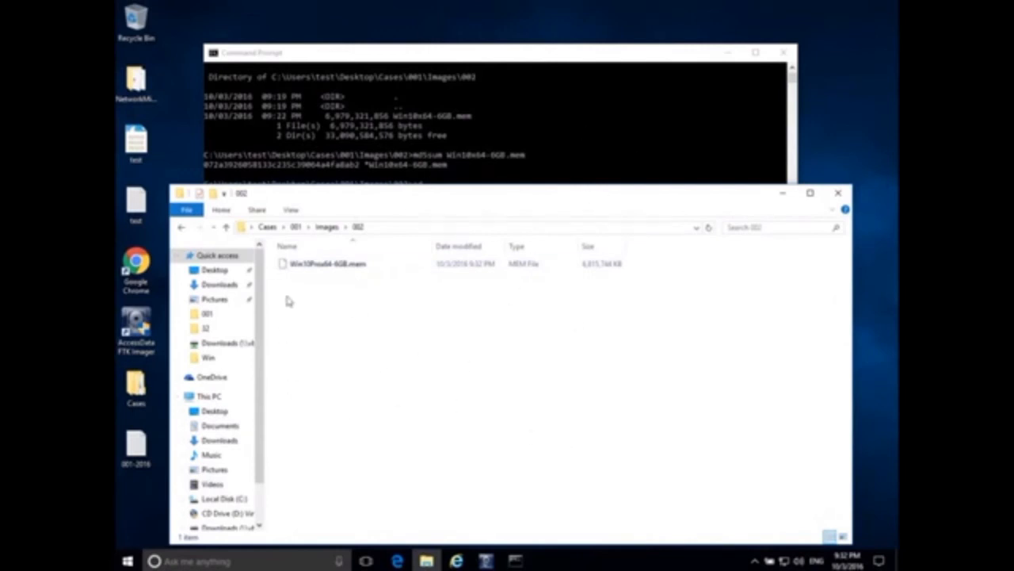
left_click(576, 120)
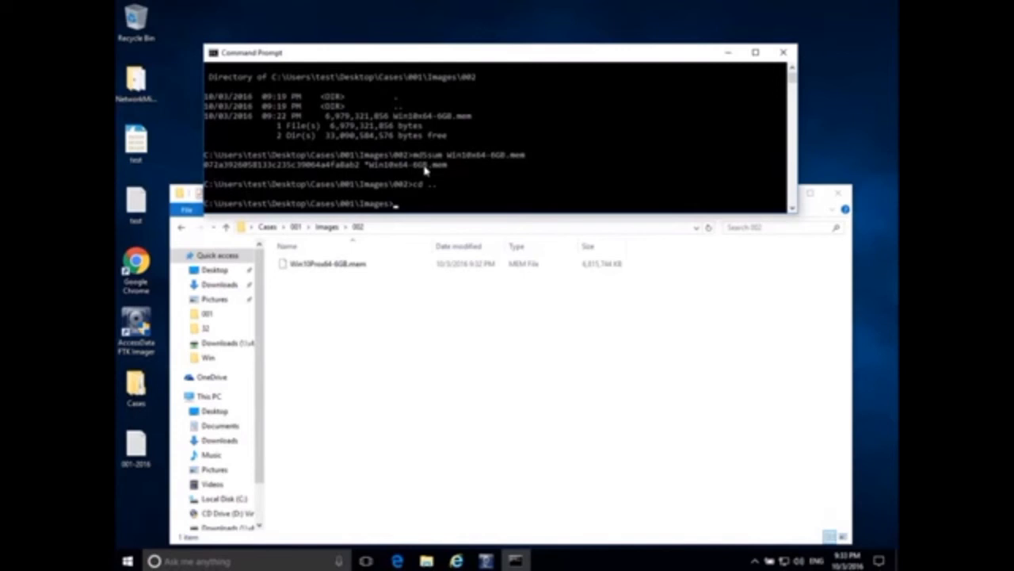
left_click(335, 267)
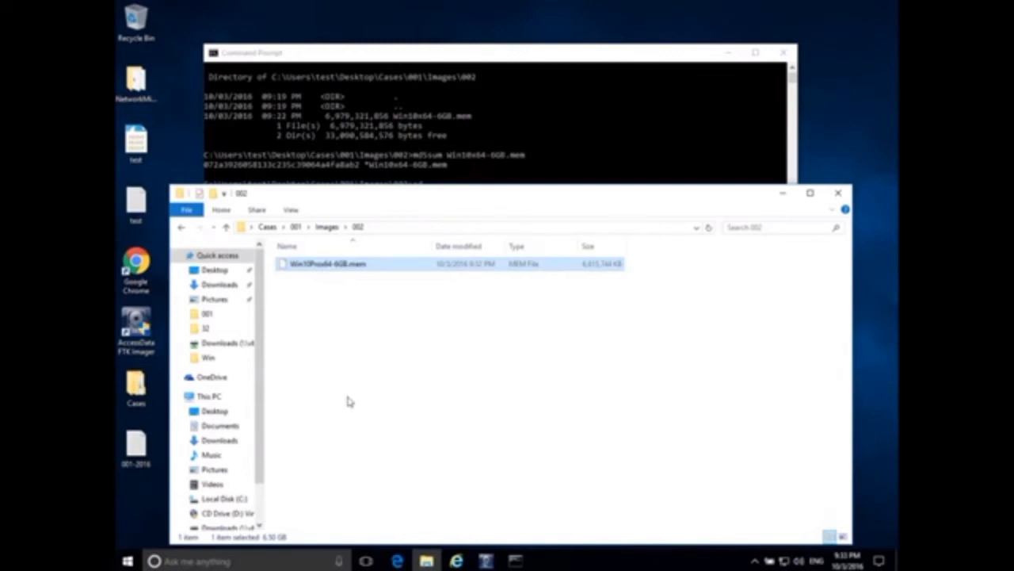
- Switch to Command Prompt and change into the 002 folder with cd 002
left_click(591, 159)
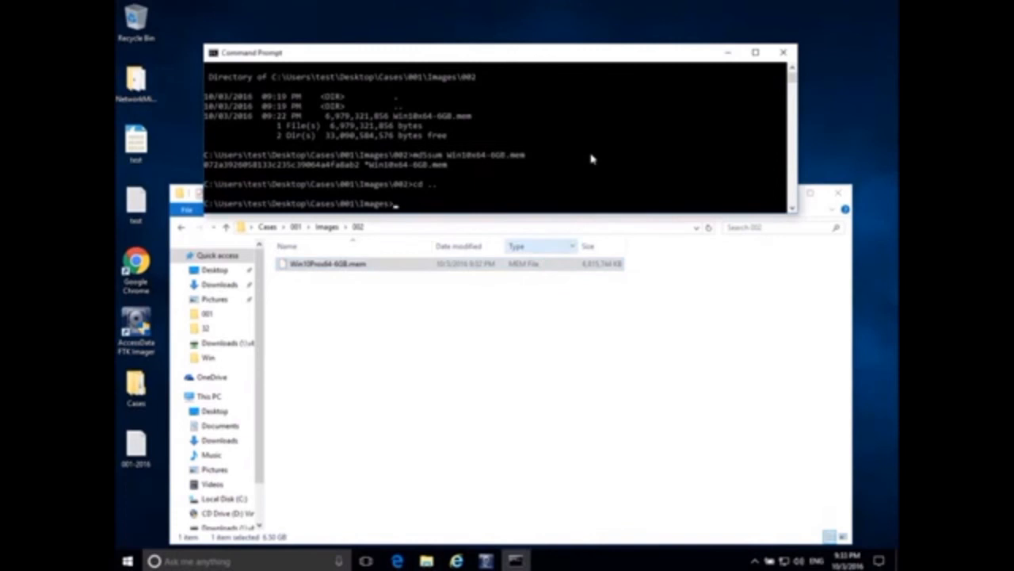
type("cd 002")
key("Return")
- Run md5sum on Win10Pro64-6GB.mem to compute its MD5 hash
type("m")
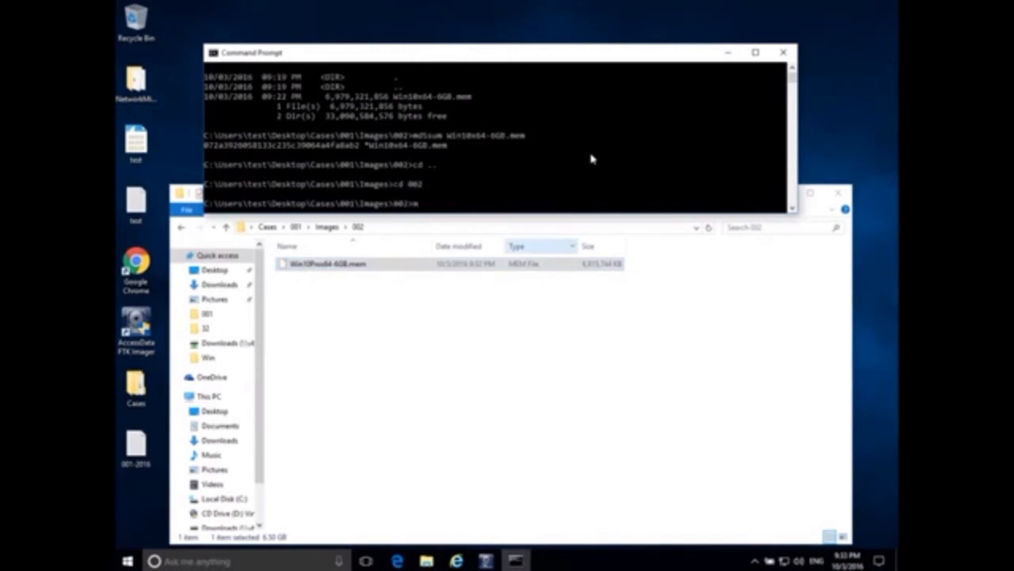
type("d5sum Wi")
key("Tab")
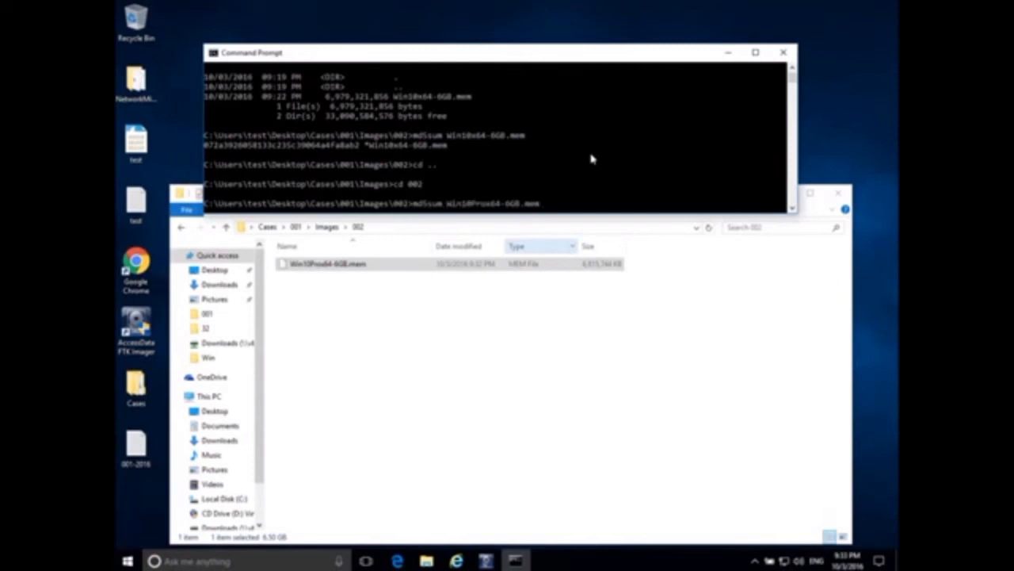
key("Return")
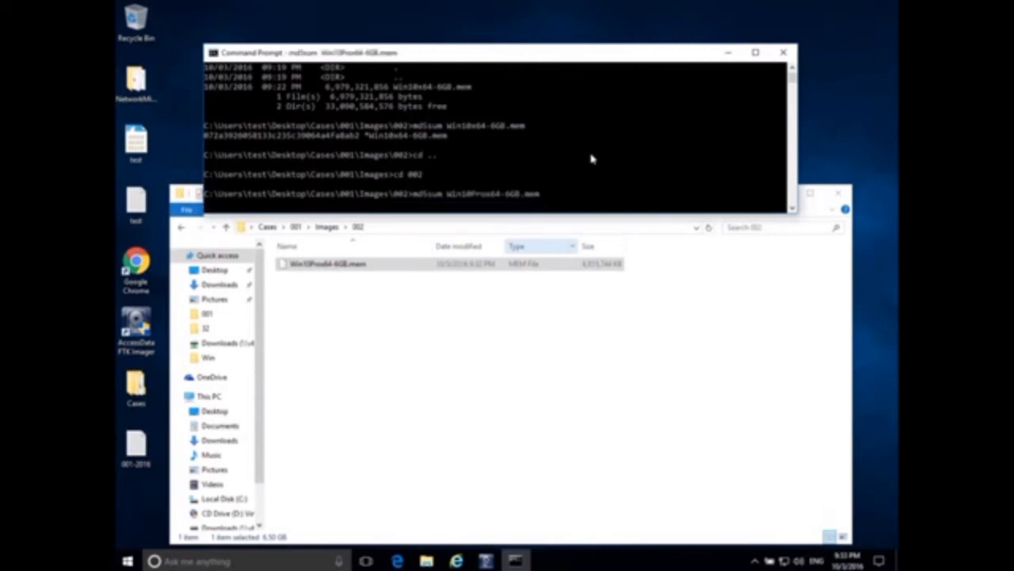